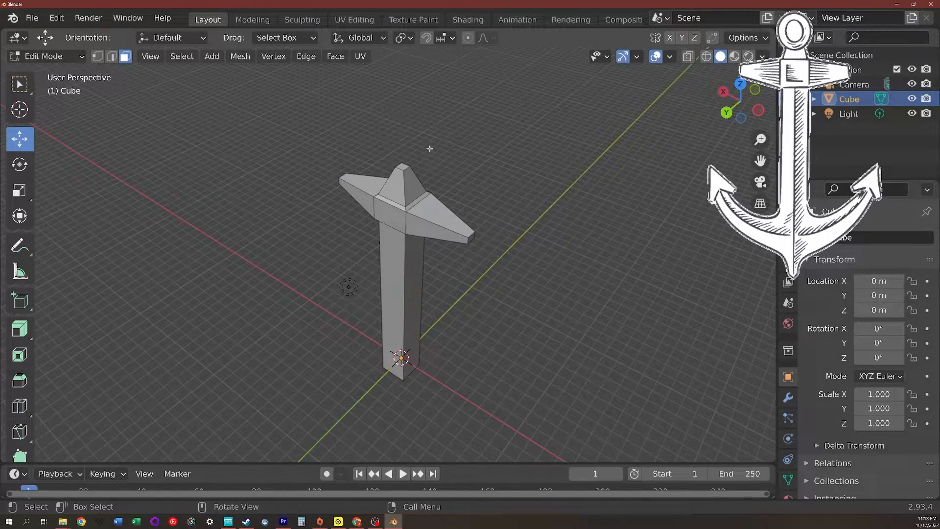
Step: Switch the anchor mesh from Edit Mode to Object Mode and clear the selection
{"action": "middle_click_drag", "start_coordinate": [461, 296], "coordinate": [434, 270]}
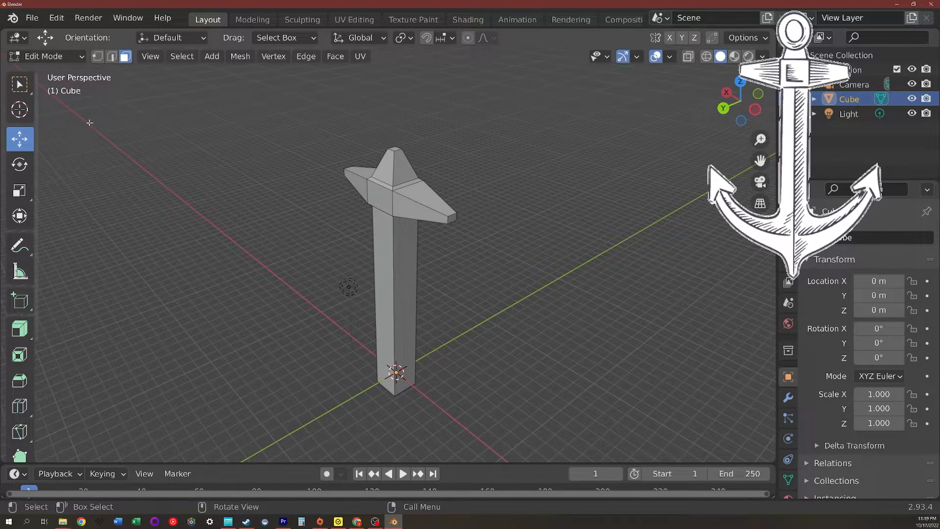
{"action": "left_click", "coordinate": [66, 58]}
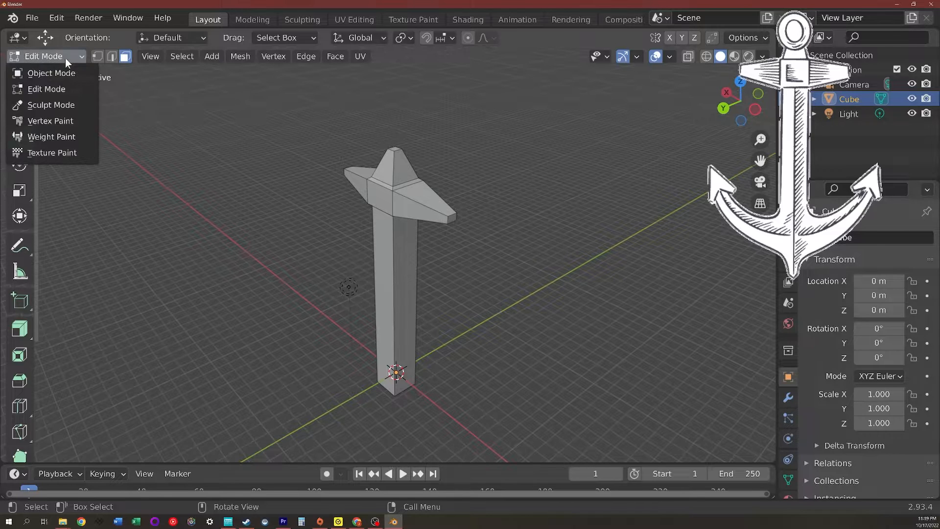
{"action": "left_click", "coordinate": [57, 73]}
{"action": "left_click", "coordinate": [271, 208]}
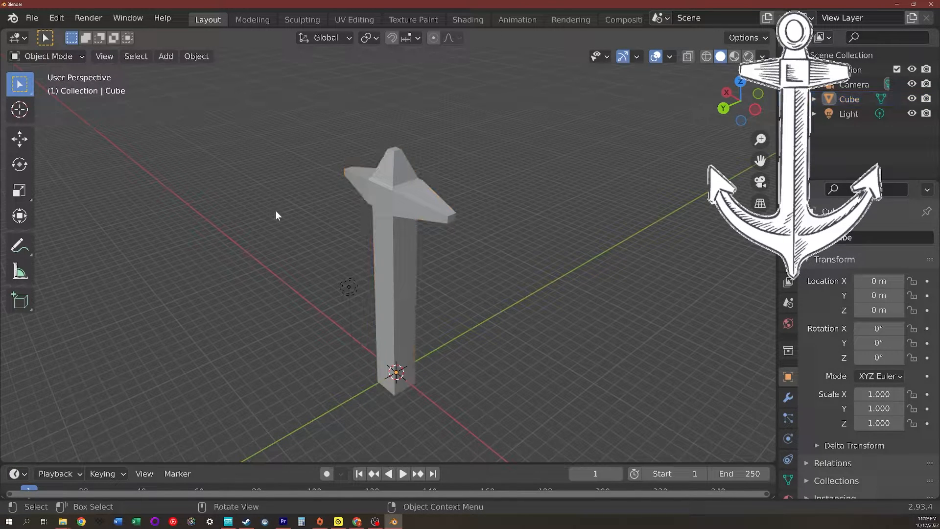
{"action": "left_click", "coordinate": [404, 197]}
{"action": "left_click", "coordinate": [524, 181]}
{"action": "left_click", "coordinate": [435, 197]}
{"action": "left_click", "coordinate": [495, 183]}
{"action": "left_click", "coordinate": [393, 198]}
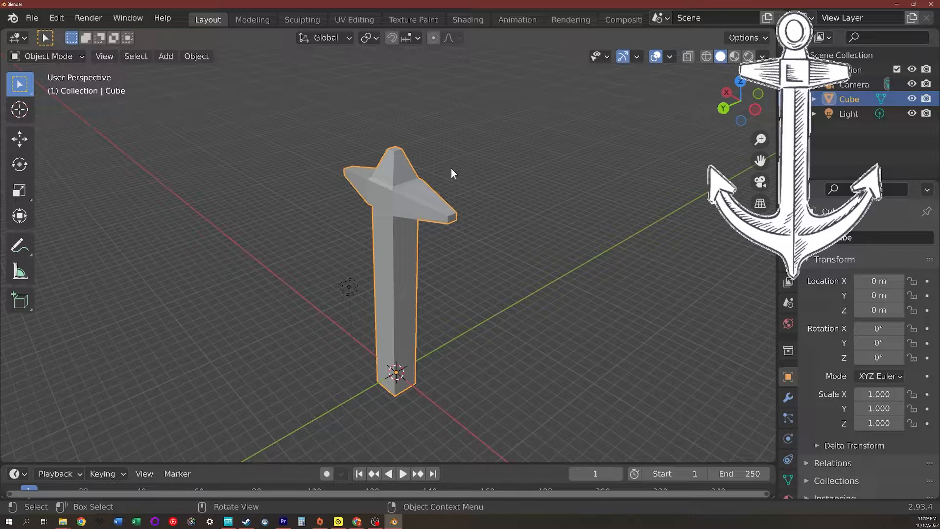
{"action": "left_click", "coordinate": [451, 169]}
{"action": "left_click", "coordinate": [381, 186]}
{"action": "left_click", "coordinate": [433, 154]}
{"action": "left_click", "coordinate": [60, 57]}
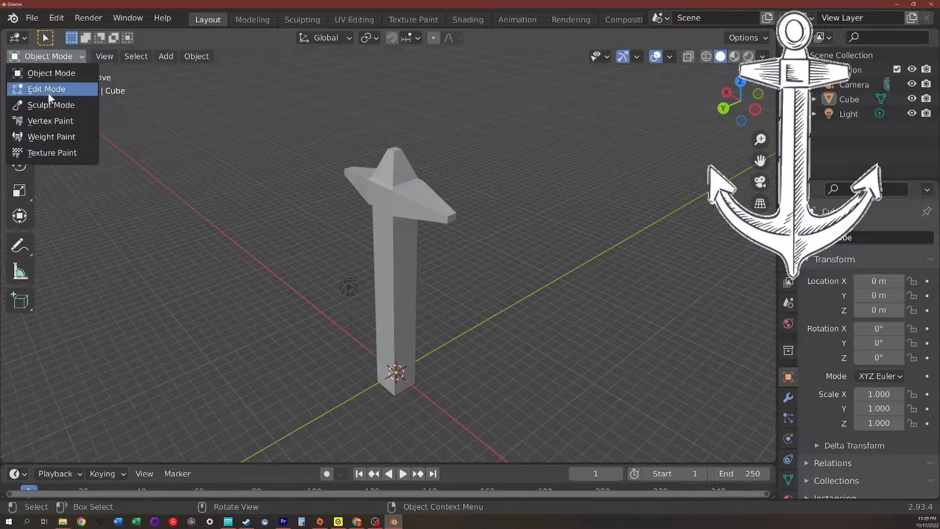
{"action": "left_click", "coordinate": [49, 90]}
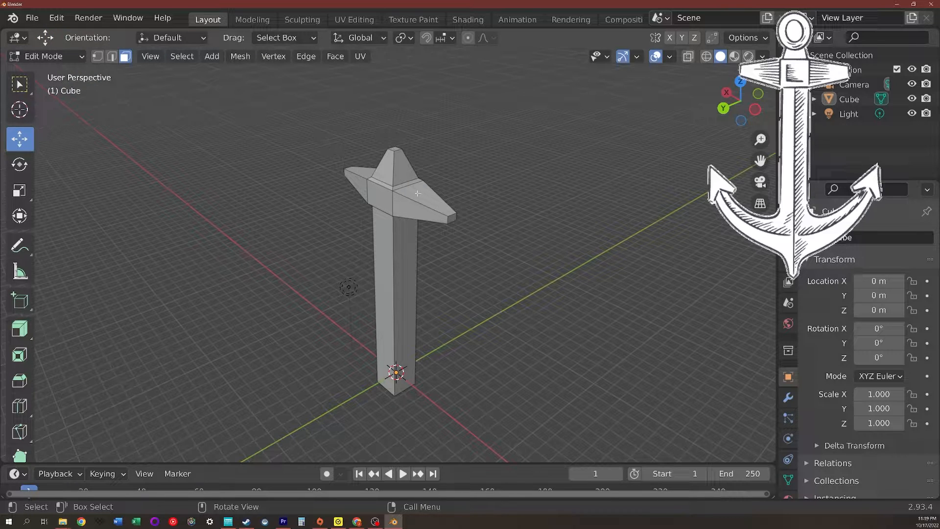
{"action": "scroll", "coordinate": [416, 192], "scroll_direction": "up", "scroll_amount": 4}
{"action": "scroll", "coordinate": [421, 189], "scroll_direction": "down", "scroll_amount": 4}
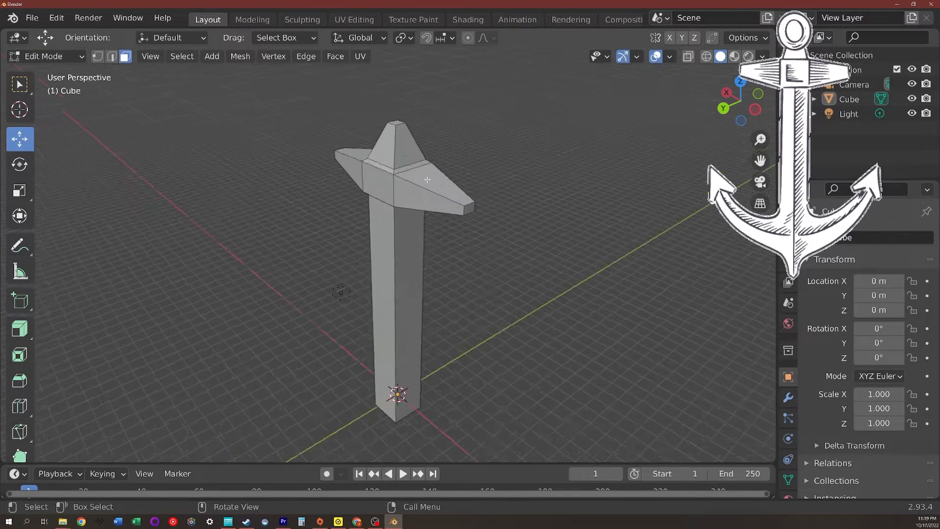
{"action": "left_click", "coordinate": [40, 56]}
{"action": "left_click", "coordinate": [48, 72]}
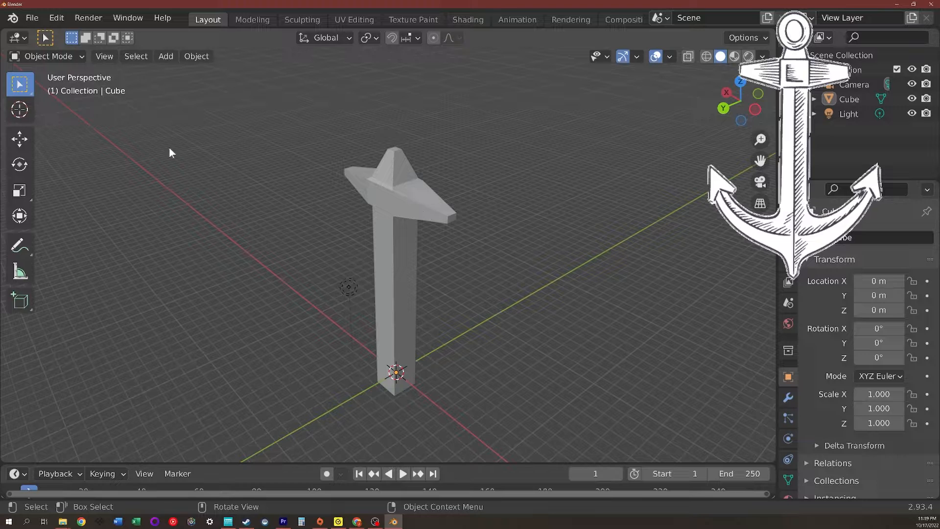
Step: Add a torus mesh at the world origin and expand its creation settings
{"action": "left_click", "coordinate": [166, 56]}
{"action": "mouse_move", "coordinate": [172, 77]}
{"action": "key", "text": "shift+a"}
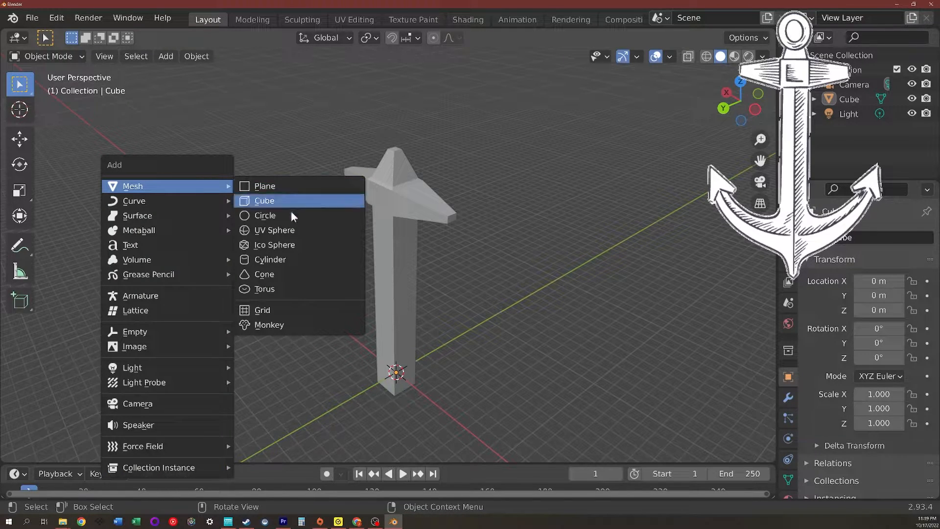
{"action": "left_click", "coordinate": [284, 289]}
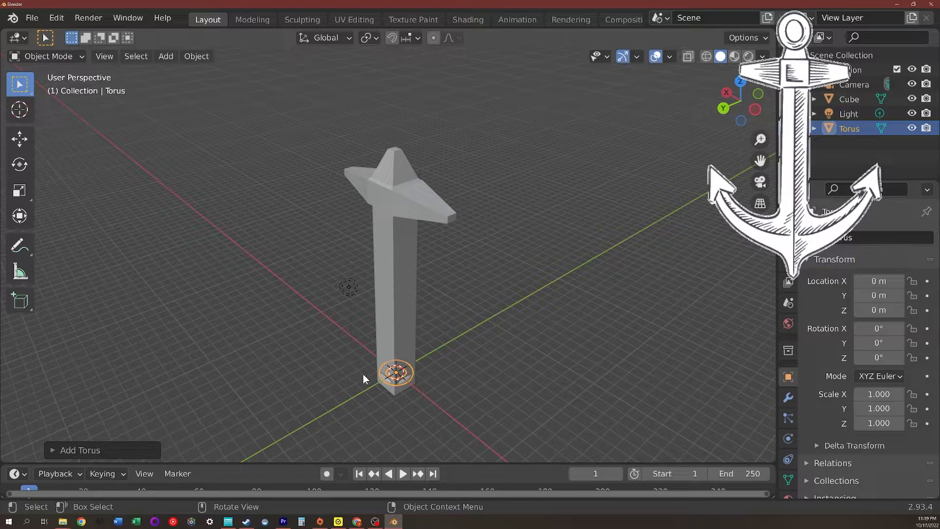
{"action": "left_click", "coordinate": [53, 450]}
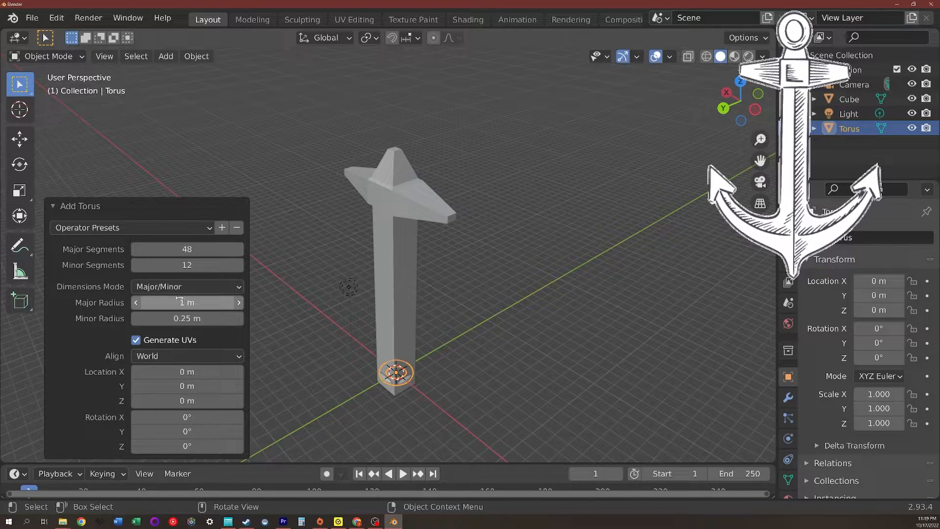
Step: Move the torus up along Z by about 17.3 m so it sits at the tip of the anchor
{"action": "left_click", "coordinate": [19, 139]}
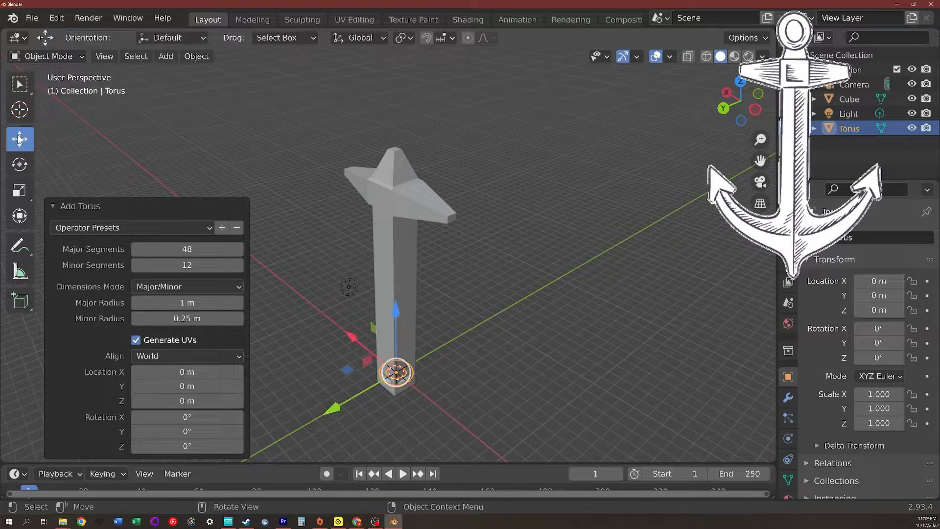
{"action": "left_click_drag", "start_coordinate": [394, 311], "coordinate": [395, 81]}
{"action": "scroll", "coordinate": [416, 105], "scroll_direction": "up", "scroll_amount": 2}
{"action": "middle_click_drag", "start_coordinate": [436, 103], "coordinate": [354, 200]}
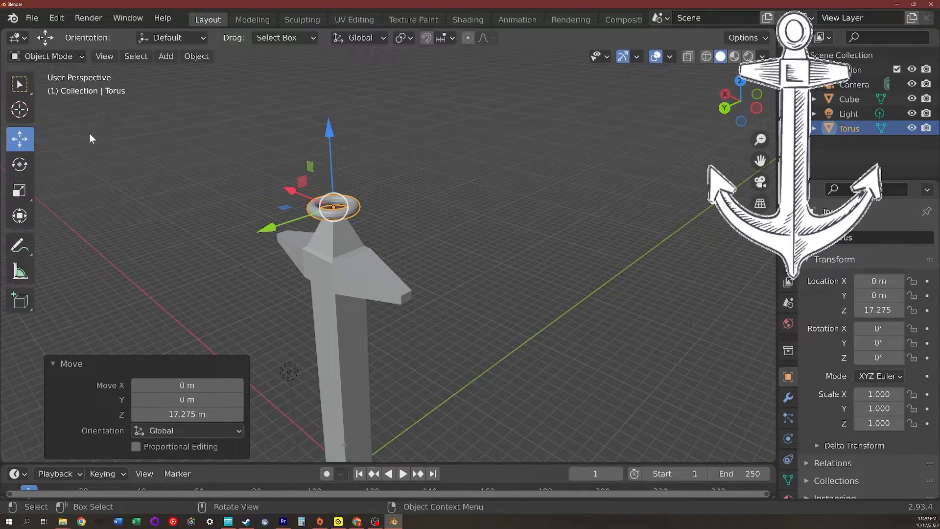
Step: Rotate the torus about the global X axis and set the rotation angle to 90° so it stands upright
{"action": "left_click", "coordinate": [19, 165]}
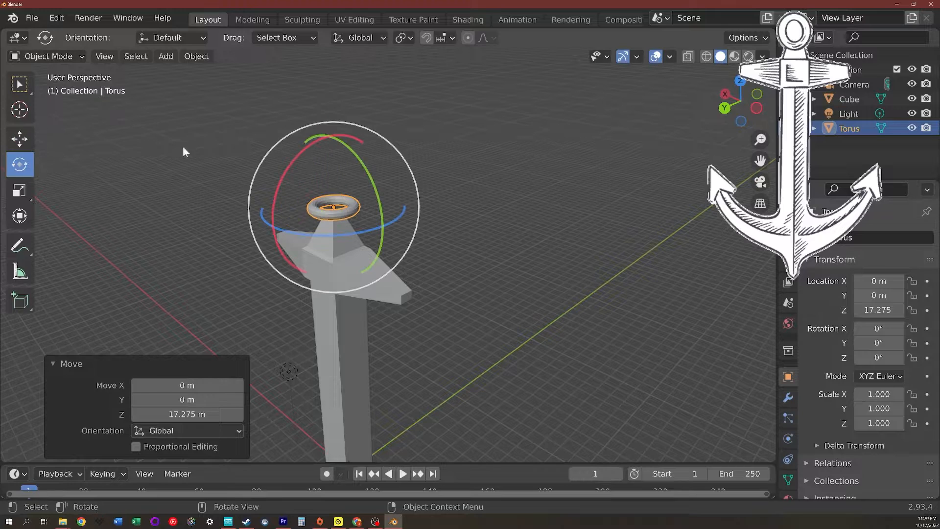
{"action": "middle_click_drag", "start_coordinate": [313, 157], "coordinate": [272, 200]}
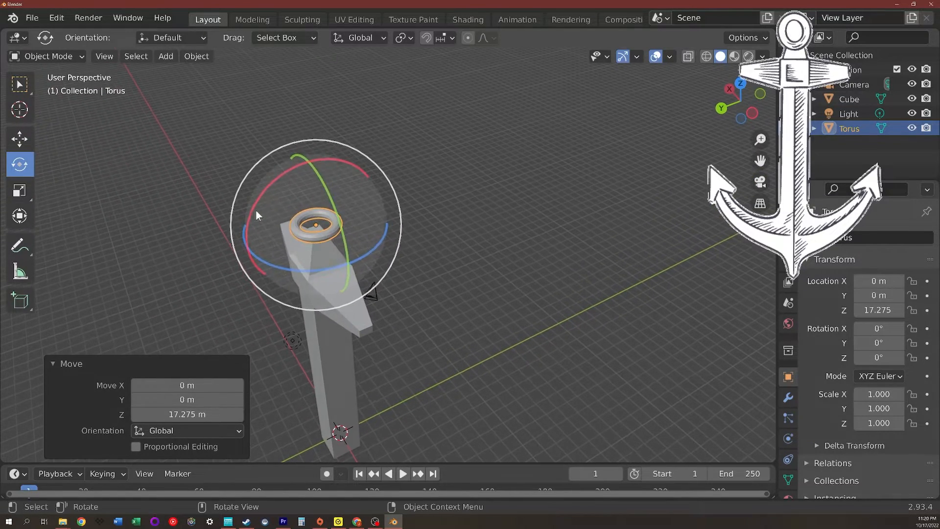
{"action": "left_click", "coordinate": [56, 365]}
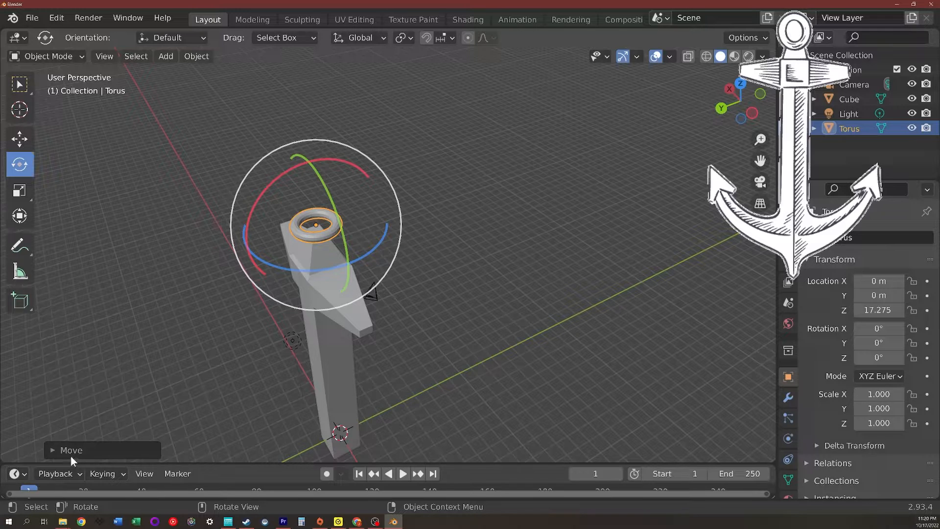
{"action": "left_click_drag", "start_coordinate": [284, 175], "coordinate": [341, 253]}
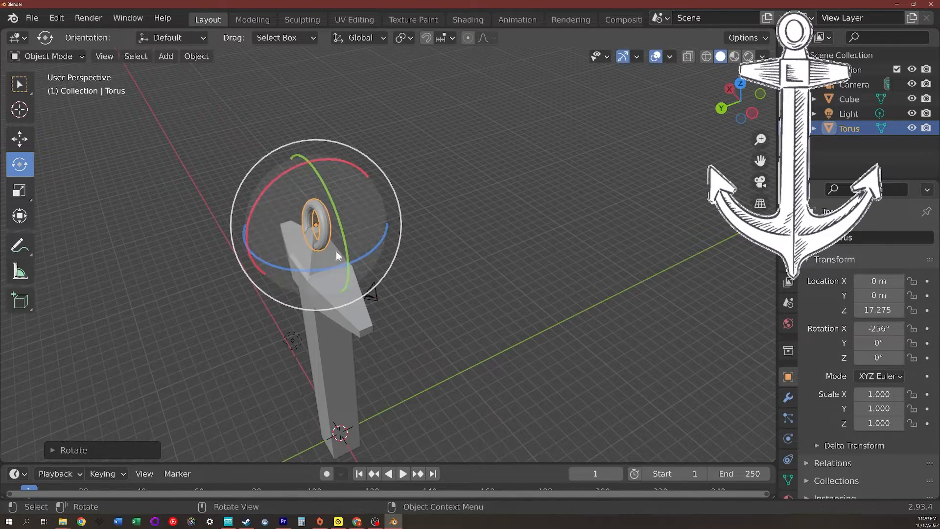
{"action": "left_click", "coordinate": [66, 450]}
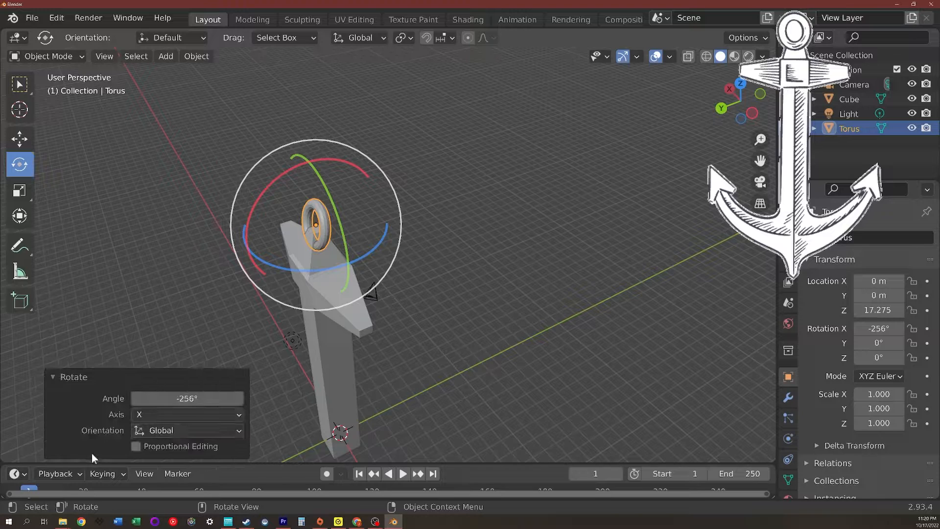
{"action": "left_click", "coordinate": [189, 398]}
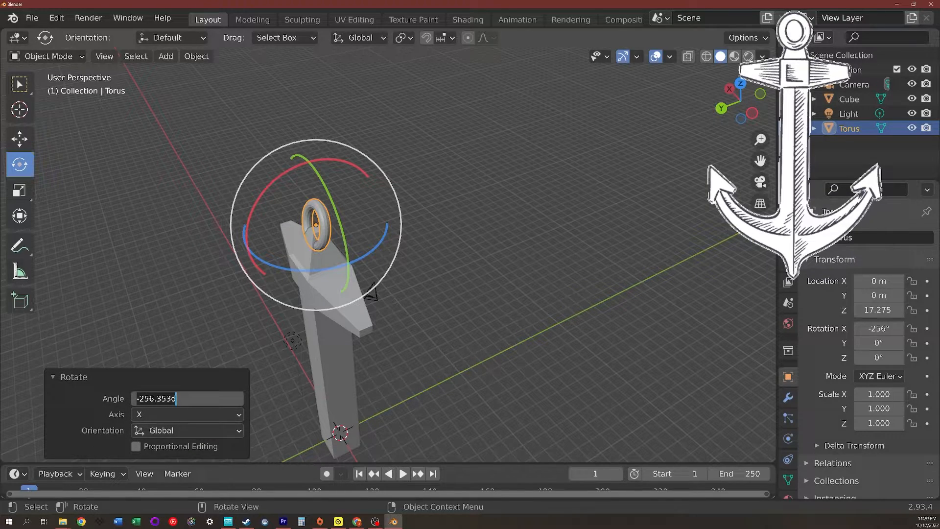
{"action": "type", "text": "90"}
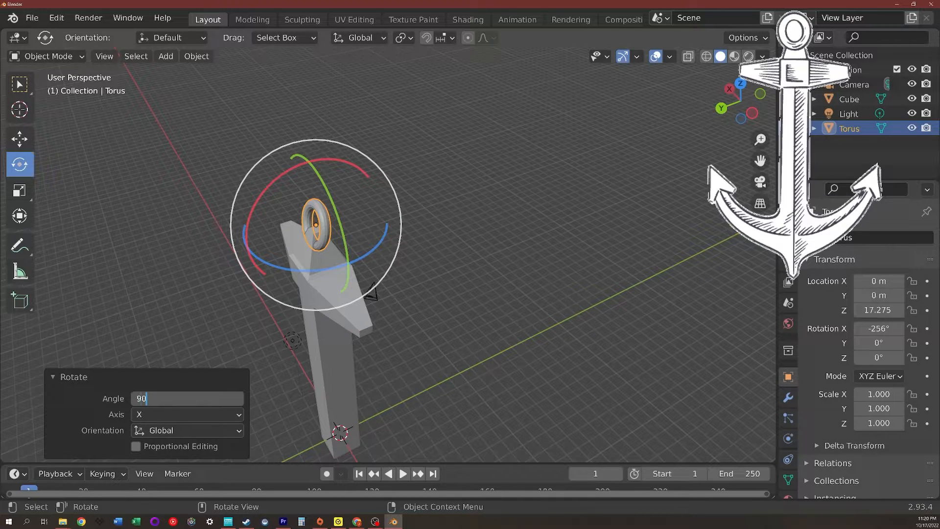
{"action": "key", "text": "Return"}
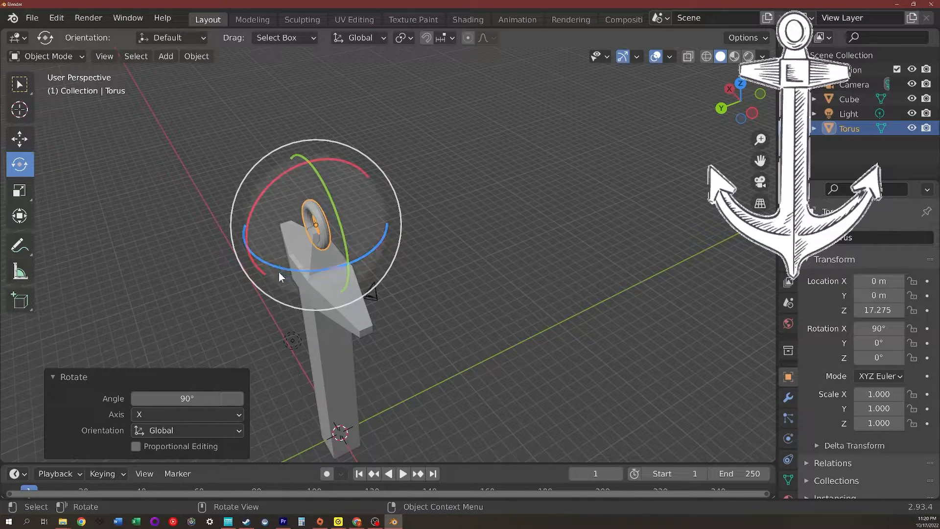
Step: Raise the upright torus about 0.29 m along Z above the anchor's tip
{"action": "middle_click_drag", "start_coordinate": [289, 260], "coordinate": [231, 189]}
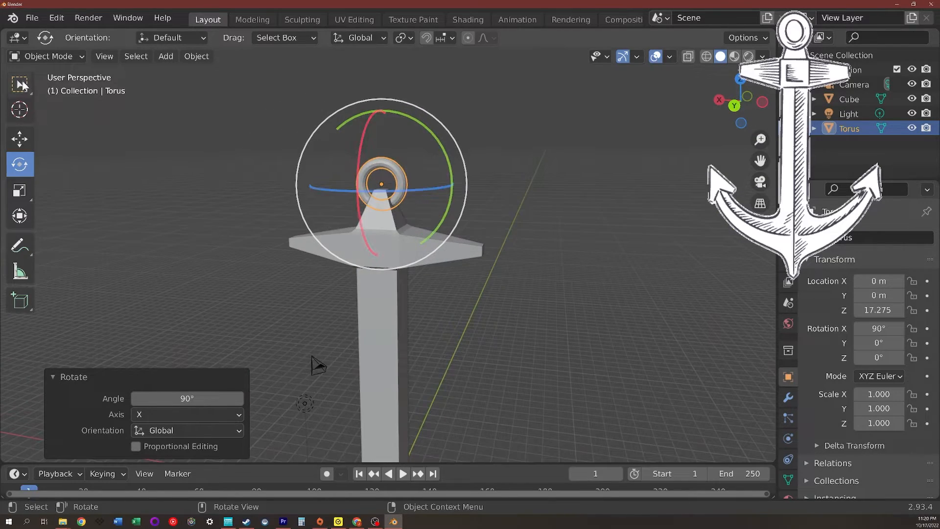
{"action": "left_click", "coordinate": [20, 139]}
{"action": "left_click_drag", "start_coordinate": [380, 113], "coordinate": [381, 102]}
Step: Enlarge the torus uniformly by a factor of about 1.7 and raise it about 0.2 m along Z
{"action": "middle_click_drag", "start_coordinate": [433, 211], "coordinate": [199, 210]}
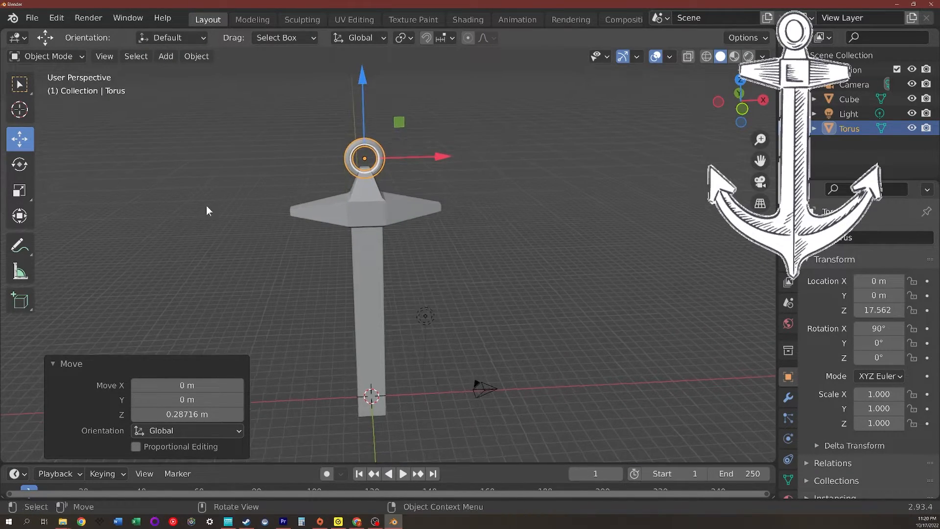
{"action": "key", "text": "s"}
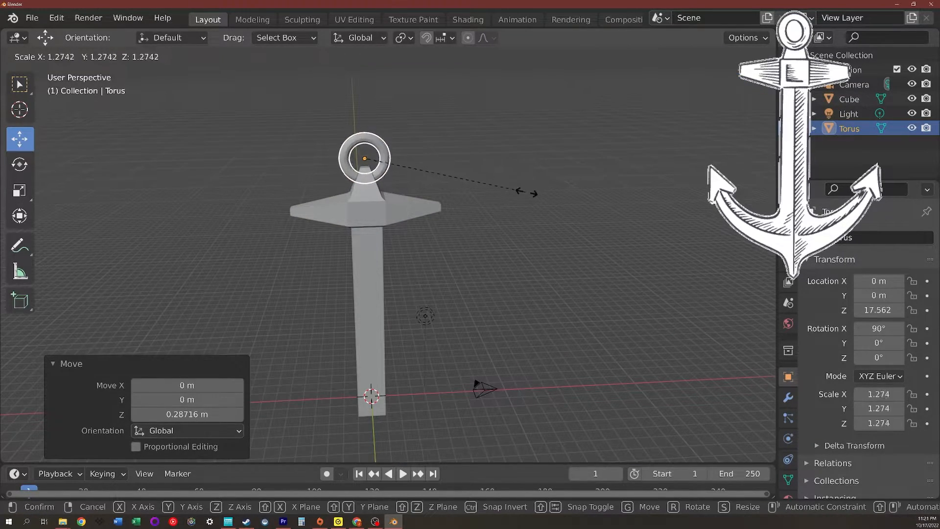
{"action": "left_click", "coordinate": [585, 199]}
{"action": "middle_click_drag", "start_coordinate": [585, 199], "coordinate": [283, 203]}
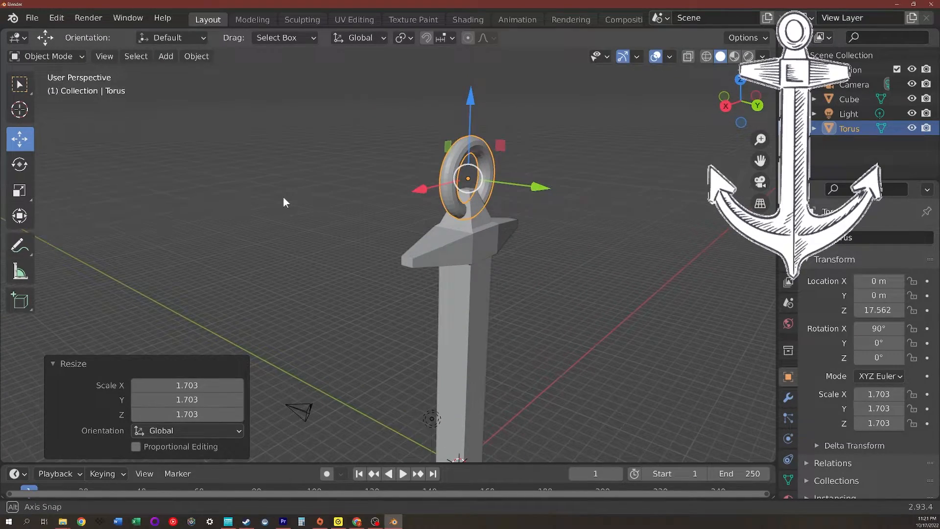
{"action": "key", "text": "g"}
{"action": "key", "text": "z"}
{"action": "left_click", "coordinate": [363, 190]}
Step: Shrink the torus uniformly by a factor of about 0.915 and lower it about 0.1 m along Z onto the anchor's tip
{"action": "middle_click_drag", "start_coordinate": [363, 189], "coordinate": [446, 242]}
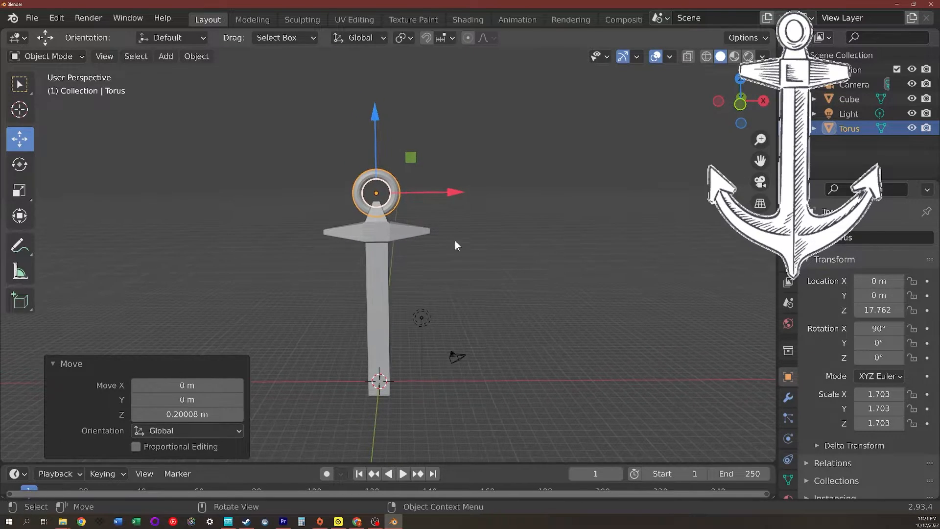
{"action": "key", "text": "g"}
{"action": "key", "text": "Escape"}
{"action": "key", "text": "s"}
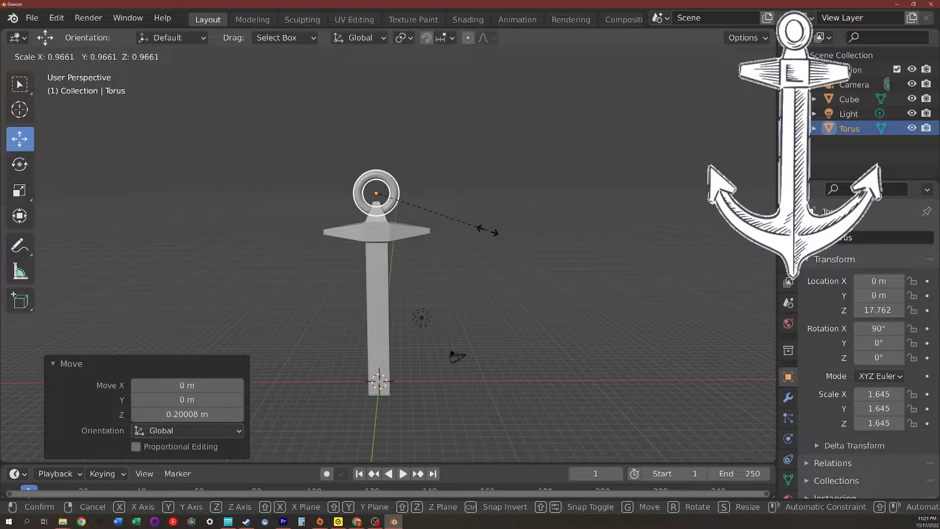
{"action": "left_click", "coordinate": [482, 230]}
{"action": "key", "text": "g"}
{"action": "key", "text": "z"}
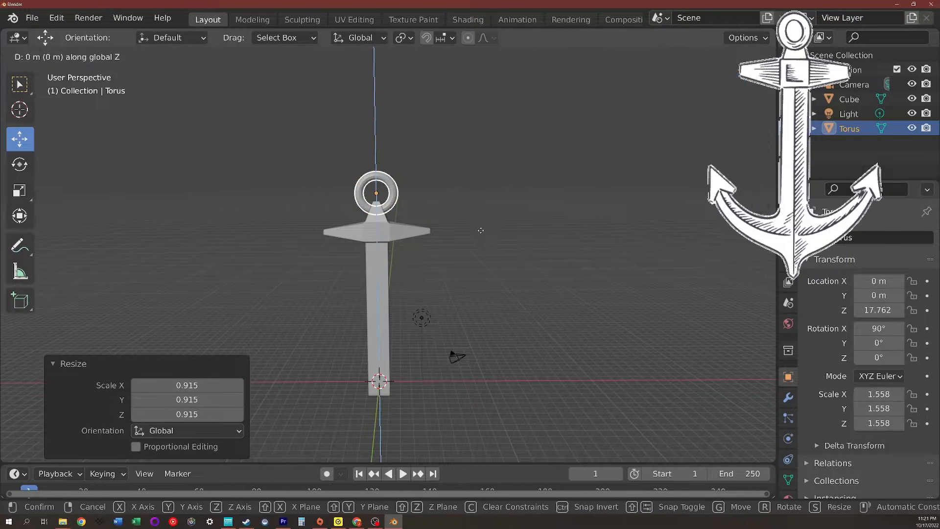
{"action": "left_click", "coordinate": [475, 231]}
Step: Deselect the torus and examine the ring's fit and proportions on the anchor from several angles
{"action": "middle_click_drag", "start_coordinate": [475, 231], "coordinate": [148, 218]}
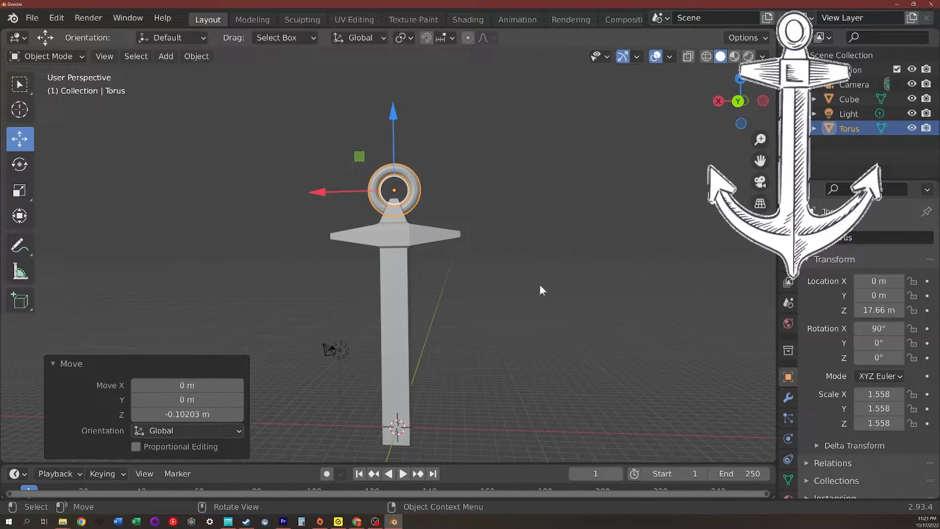
{"action": "middle_click_drag", "start_coordinate": [536, 265], "coordinate": [456, 306]}
{"action": "left_click", "coordinate": [448, 304]}
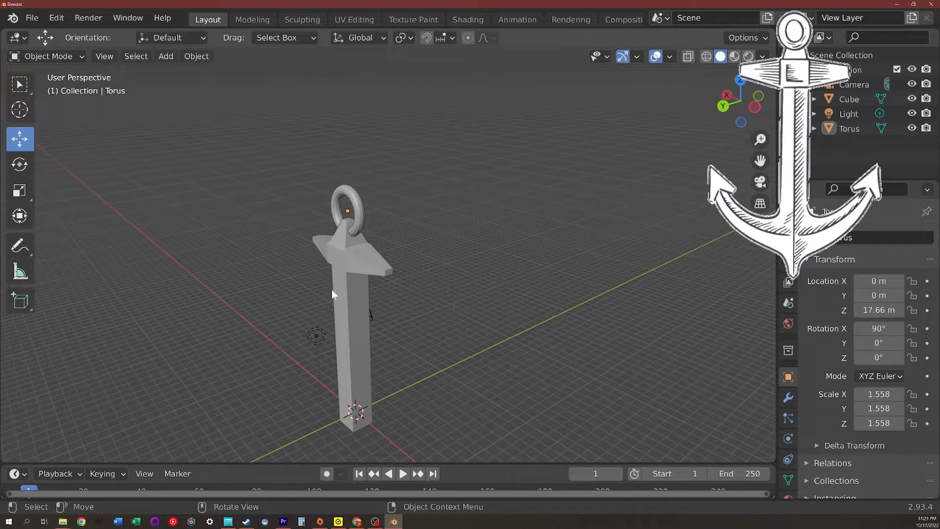
{"action": "middle_click_drag", "start_coordinate": [324, 273], "coordinate": [414, 238]}
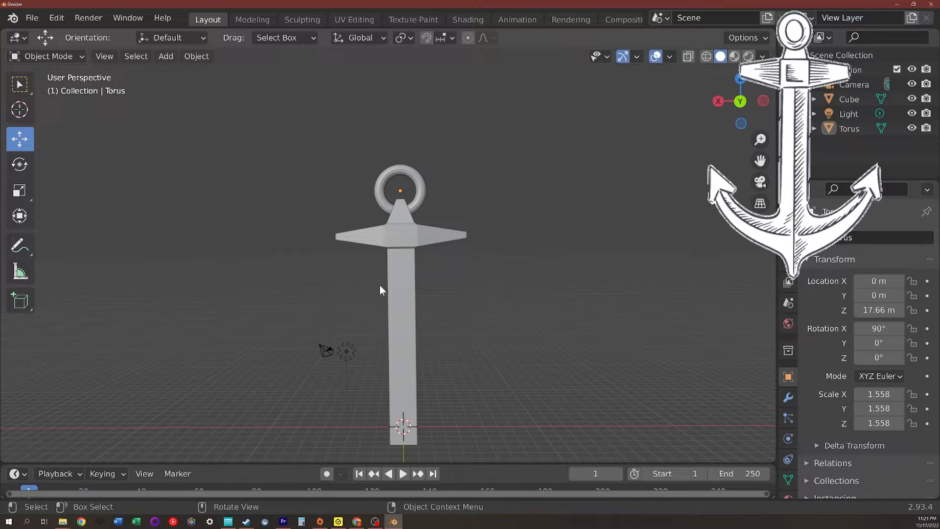
{"action": "middle_click_drag", "start_coordinate": [557, 238], "coordinate": [516, 264]}
{"action": "middle_click_drag", "start_coordinate": [503, 233], "coordinate": [522, 272]}
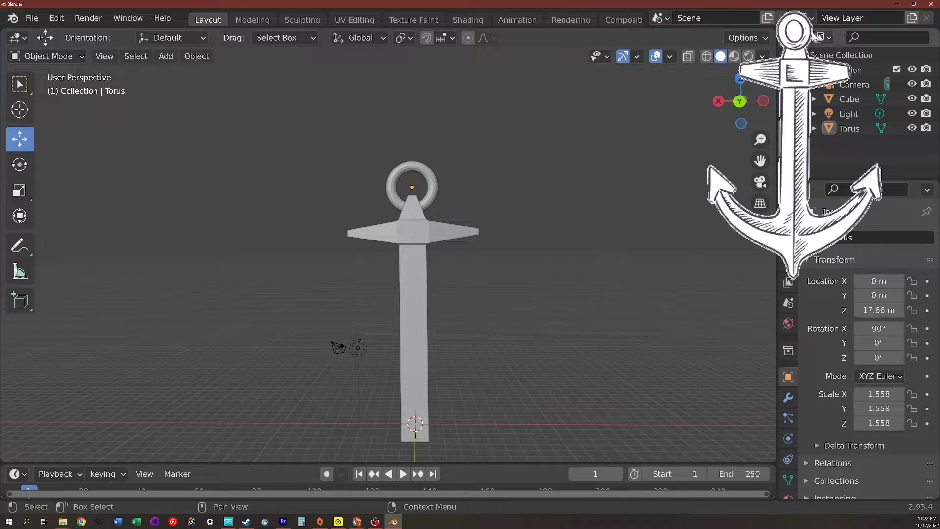
{"action": "middle_click_drag", "start_coordinate": [548, 195], "coordinate": [508, 218]}
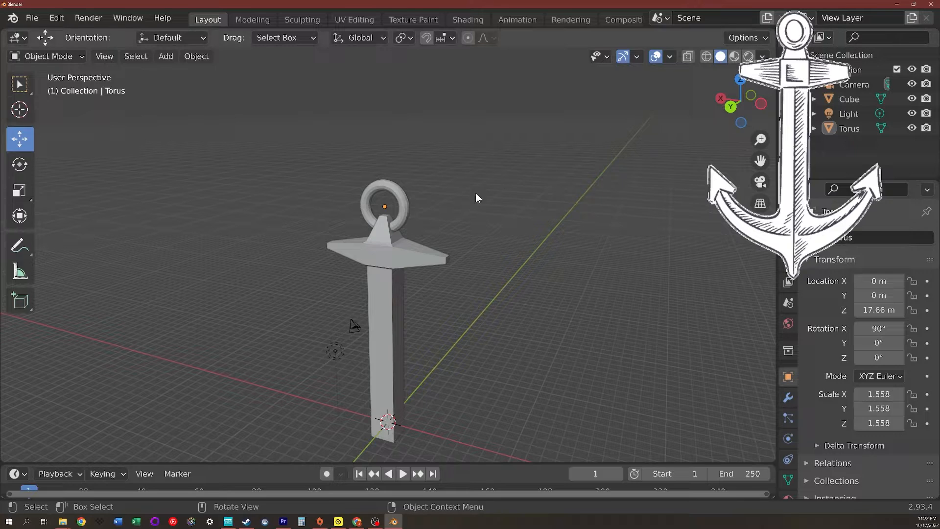
Step: Narrow the torus ring along X by a factor of 0.785 to make it oval, and deselect it
{"action": "middle_click_drag", "start_coordinate": [377, 177], "coordinate": [422, 173]}
{"action": "left_click", "coordinate": [416, 178]}
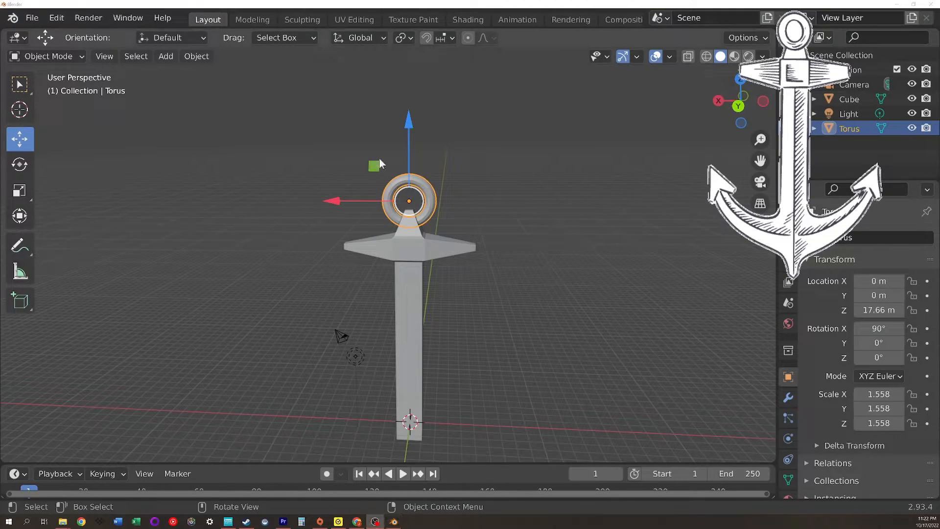
{"action": "left_click", "coordinate": [22, 192]}
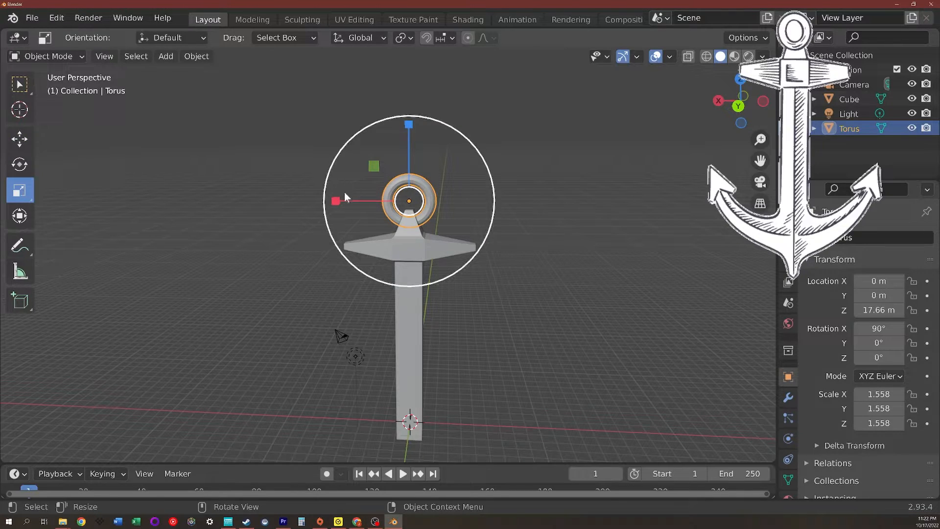
{"action": "mouse_move", "coordinate": [336, 201]}
{"action": "left_mouse_down"}
{"action": "mouse_move", "coordinate": [352, 196]}
{"action": "mouse_move", "coordinate": [345, 193]}
{"action": "left_mouse_up"}
{"action": "middle_click_drag", "start_coordinate": [434, 219], "coordinate": [407, 213]}
{"action": "key", "text": "w"}
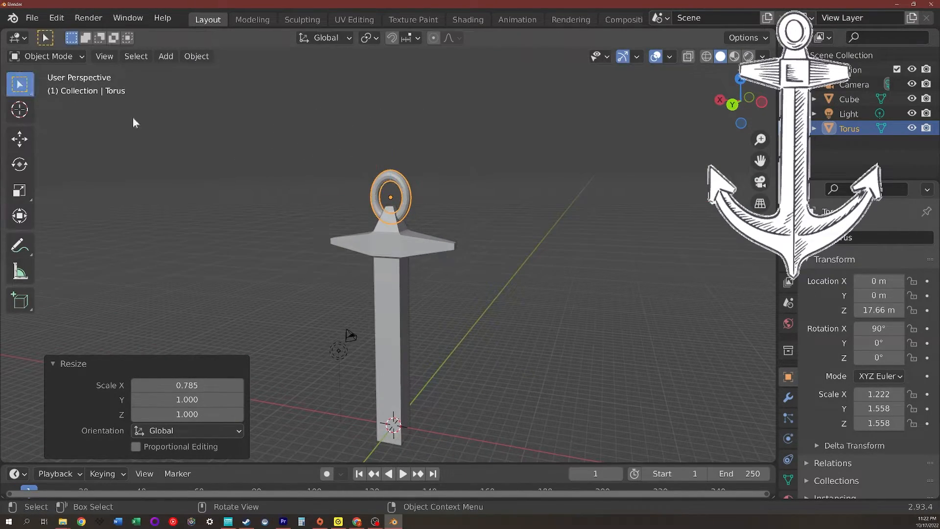
{"action": "left_click", "coordinate": [103, 114]}
{"action": "middle_click_drag", "start_coordinate": [303, 193], "coordinate": [347, 191]}
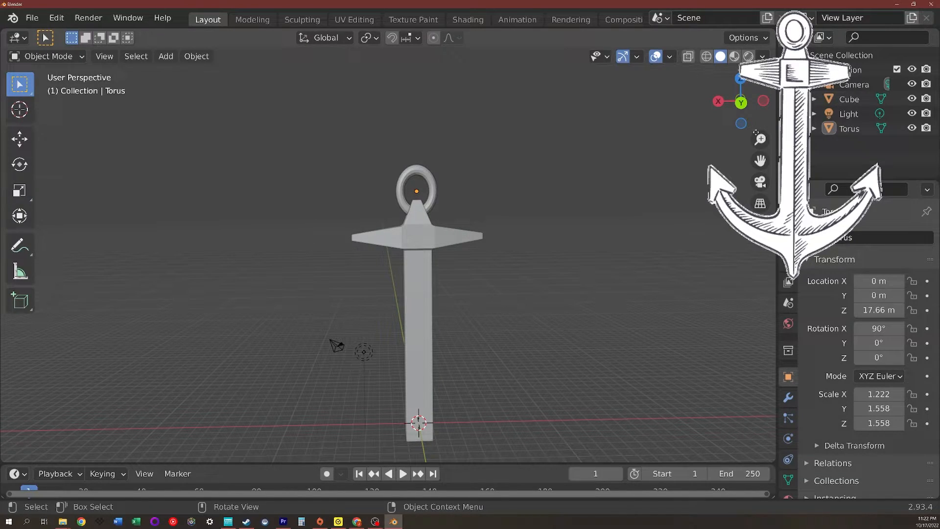
Step: Delete the torus ring from the top of the anchor
{"action": "left_click", "coordinate": [421, 177]}
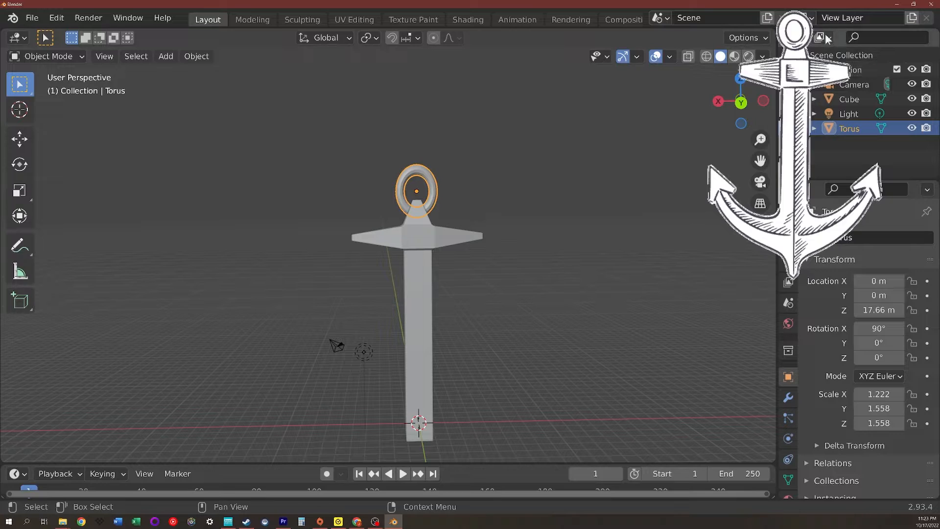
{"action": "left_click", "coordinate": [492, 204]}
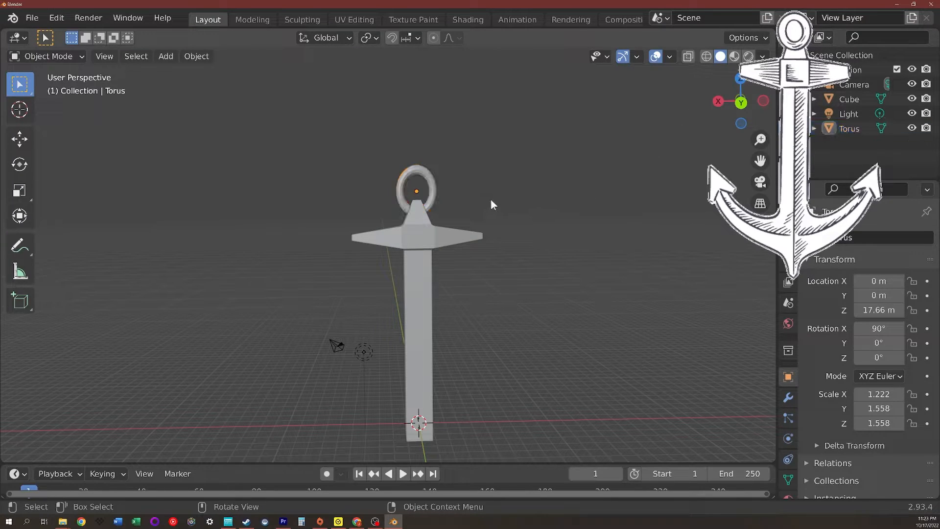
{"action": "left_click", "coordinate": [433, 177]}
{"action": "key", "text": "Delete"}
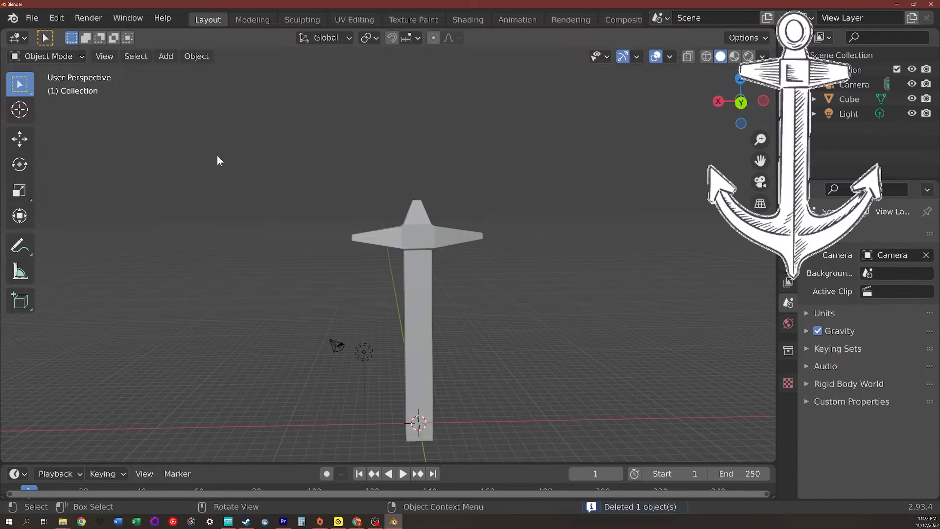
Step: Add a new mesh torus with a minor radius of 0.4 m at the world origin
{"action": "left_click", "coordinate": [166, 56]}
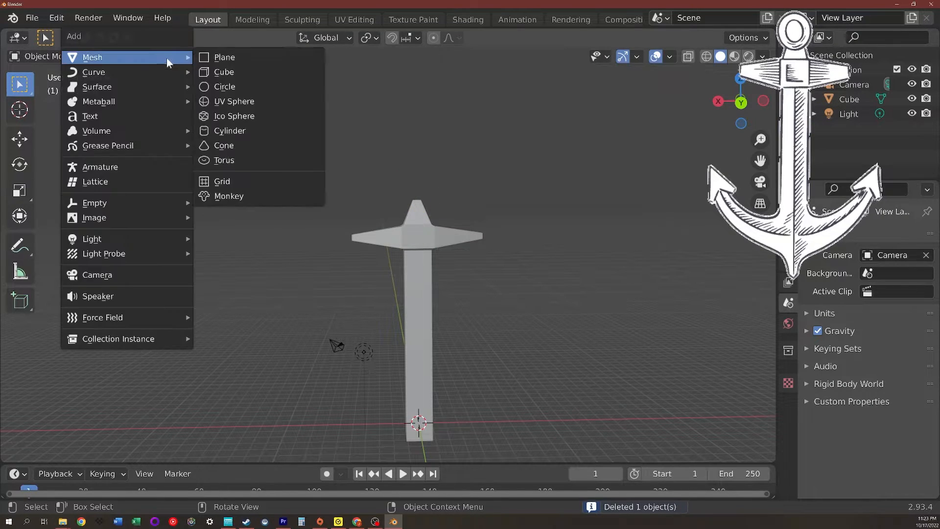
{"action": "mouse_move", "coordinate": [157, 58]}
{"action": "left_click", "coordinate": [247, 161]}
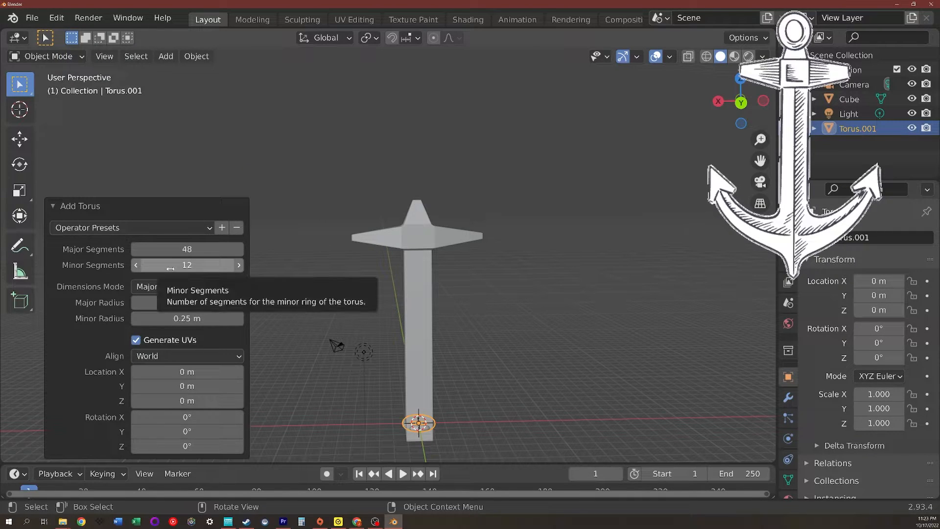
{"action": "middle_click_drag", "start_coordinate": [352, 318], "coordinate": [380, 383]}
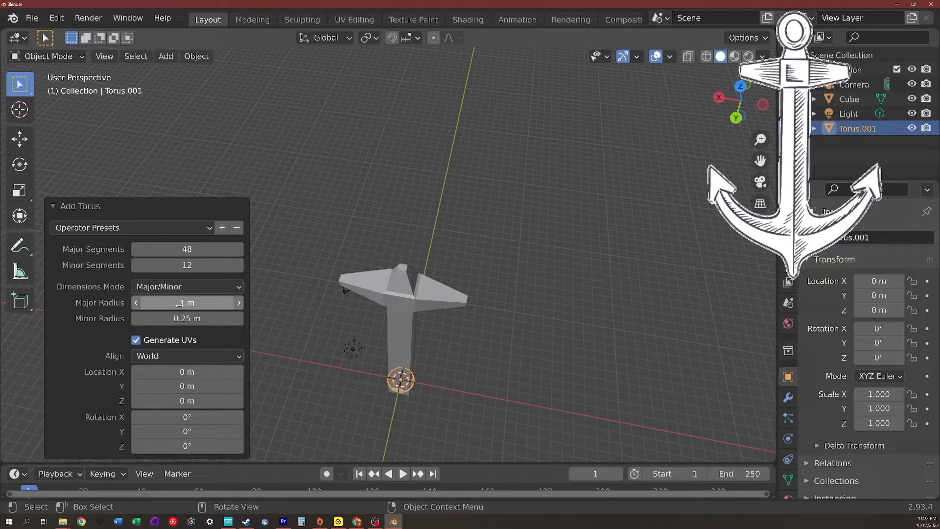
{"action": "mouse_move", "coordinate": [187, 318]}
{"action": "left_mouse_down"}
{"action": "mouse_move", "coordinate": [211, 318]}
{"action": "mouse_move", "coordinate": [200, 318]}
{"action": "left_mouse_up"}
{"action": "left_click", "coordinate": [188, 317]}
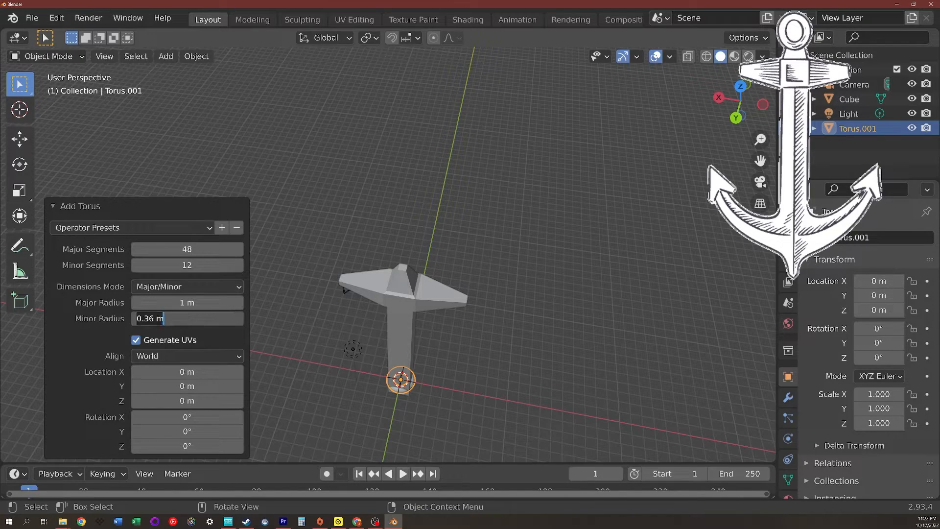
{"action": "type", "text": ".4"}
{"action": "key", "text": "Tab"}
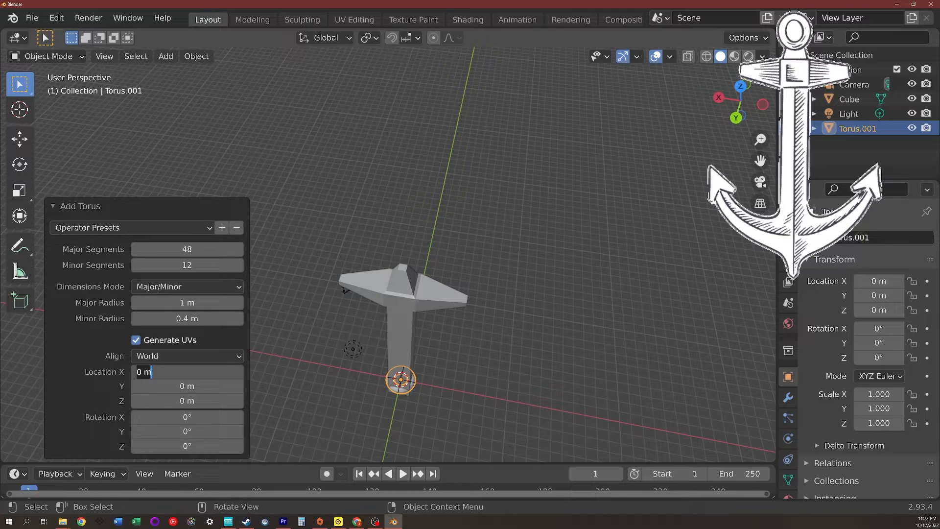
{"action": "key", "text": "Return"}
Step: Raise the new torus about 17.89 m along Z to just above the anchor's tip
{"action": "left_click", "coordinate": [20, 139]}
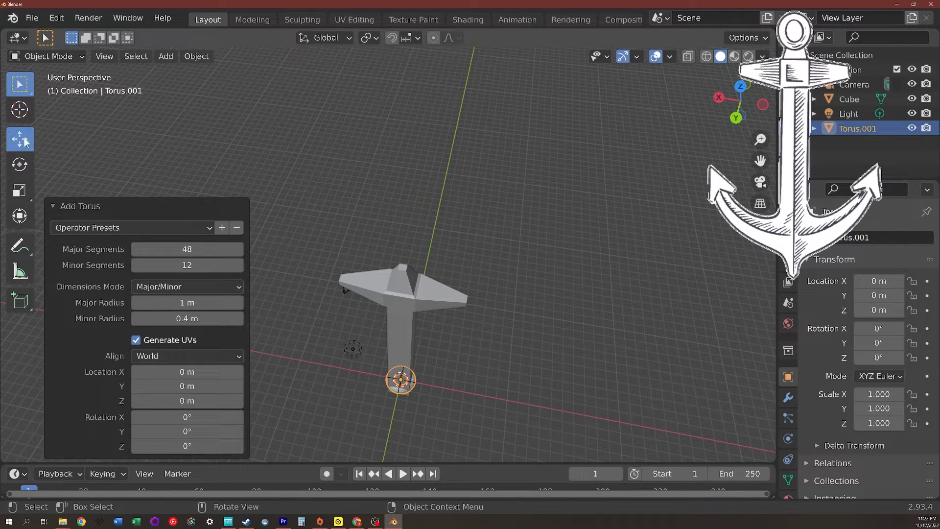
{"action": "left_click_drag", "start_coordinate": [400, 347], "coordinate": [405, 243]}
{"action": "middle_click_drag", "start_coordinate": [405, 244], "coordinate": [314, 226]}
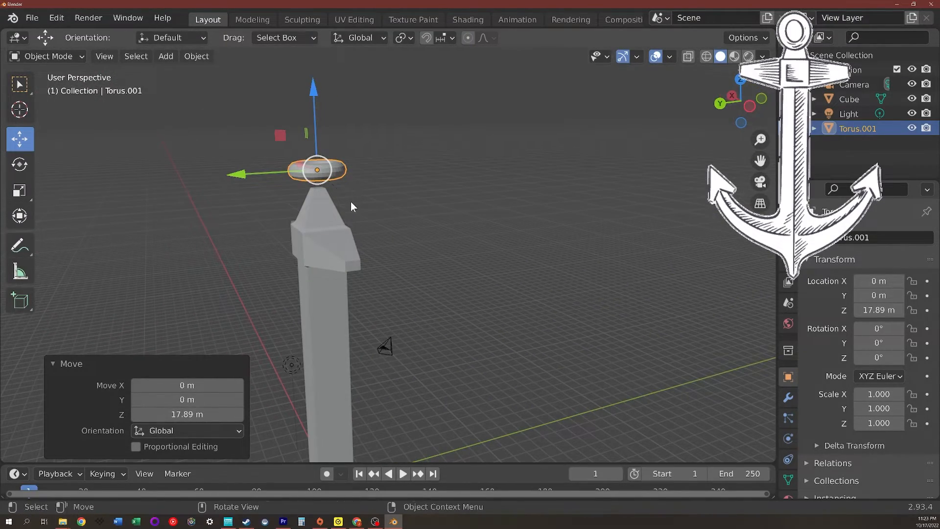
Step: Rotate the new torus 90° about the X axis so it stands upright
{"action": "key", "text": "r"}
{"action": "key", "text": "x"}
{"action": "left_click", "coordinate": [409, 205]}
{"action": "left_click", "coordinate": [188, 398]}
{"action": "type", "text": "90"}
{"action": "key", "text": "Return"}
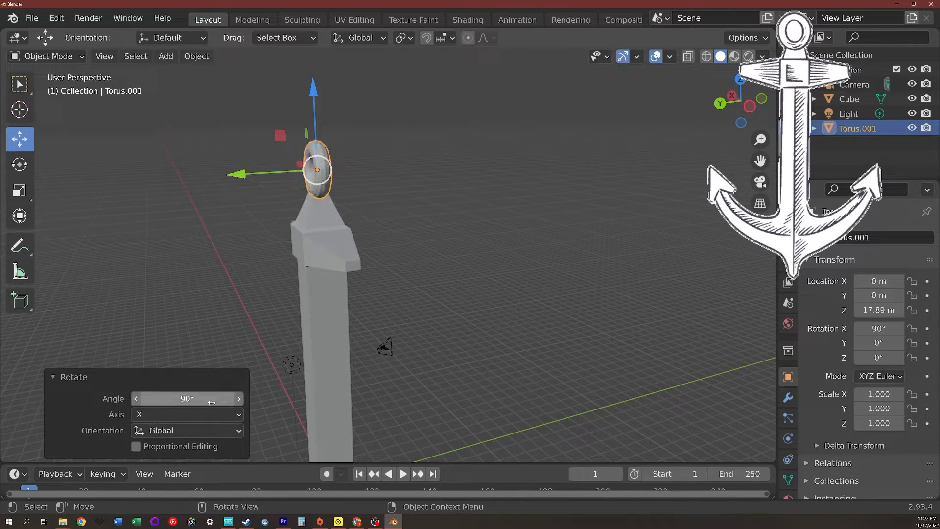
{"action": "middle_click_drag", "start_coordinate": [262, 242], "coordinate": [340, 243]}
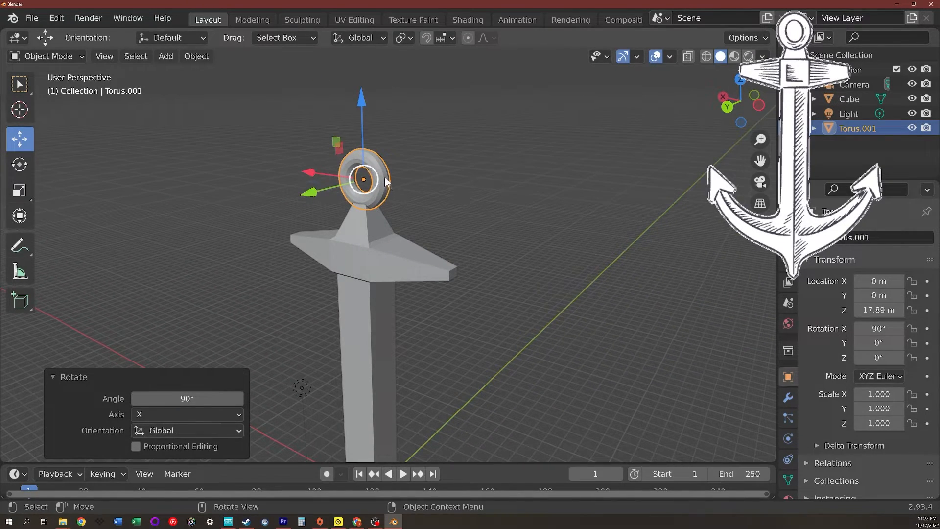
Step: Lower the upright torus about 0.57 m along Z and stretch it along Z by a factor of about 1.33
{"action": "key", "text": "g"}
{"action": "key", "text": "z"}
{"action": "left_click", "coordinate": [384, 194]}
{"action": "middle_click_drag", "start_coordinate": [384, 194], "coordinate": [413, 181]}
{"action": "key", "text": "s"}
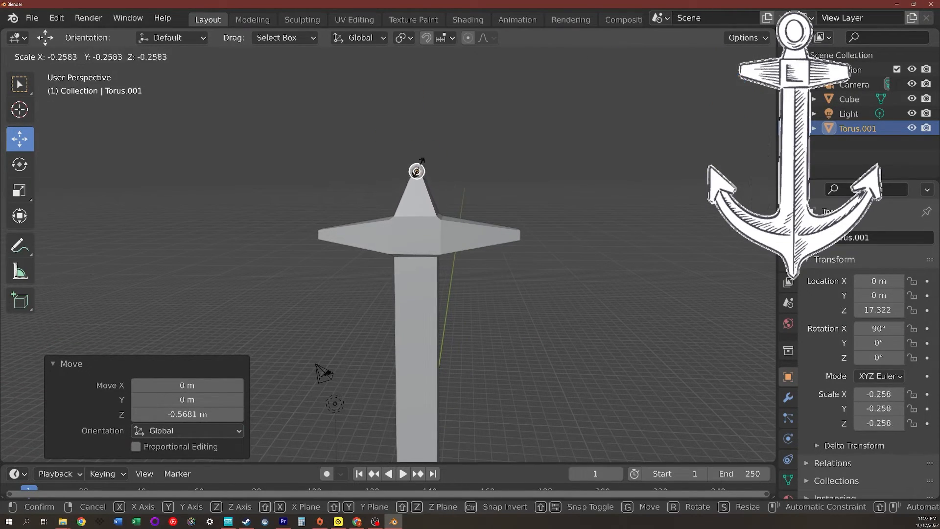
{"action": "key", "text": "z"}
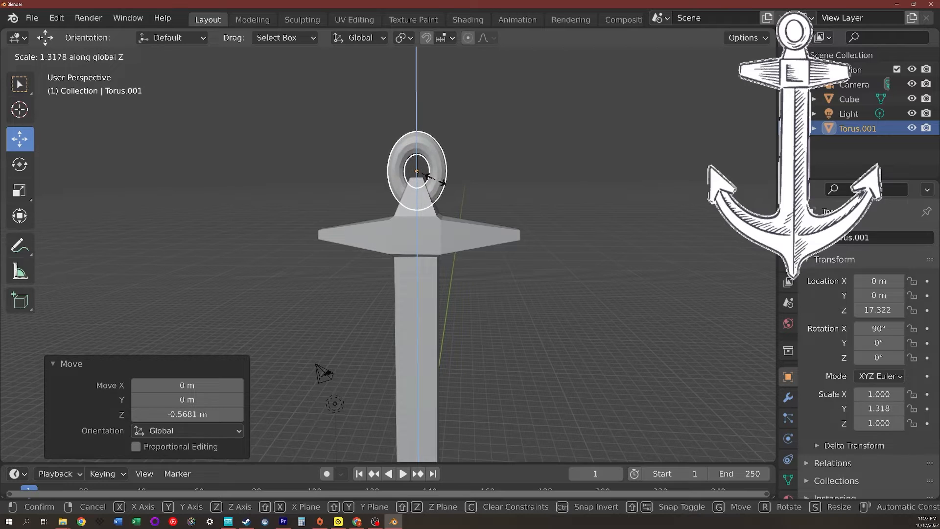
{"action": "left_click", "coordinate": [437, 183]}
Step: Enlarge the stretched torus uniformly by a factor of about 1.23 and raise it about 0.3 m in total along Z
{"action": "key", "text": "g"}
{"action": "key", "text": "z"}
{"action": "left_click", "coordinate": [437, 180]}
{"action": "key", "text": "s"}
{"action": "left_click", "coordinate": [440, 177]}
{"action": "middle_click_drag", "start_coordinate": [439, 177], "coordinate": [477, 210]}
{"action": "key", "text": "g"}
{"action": "key", "text": "z"}
{"action": "left_click", "coordinate": [415, 184]}
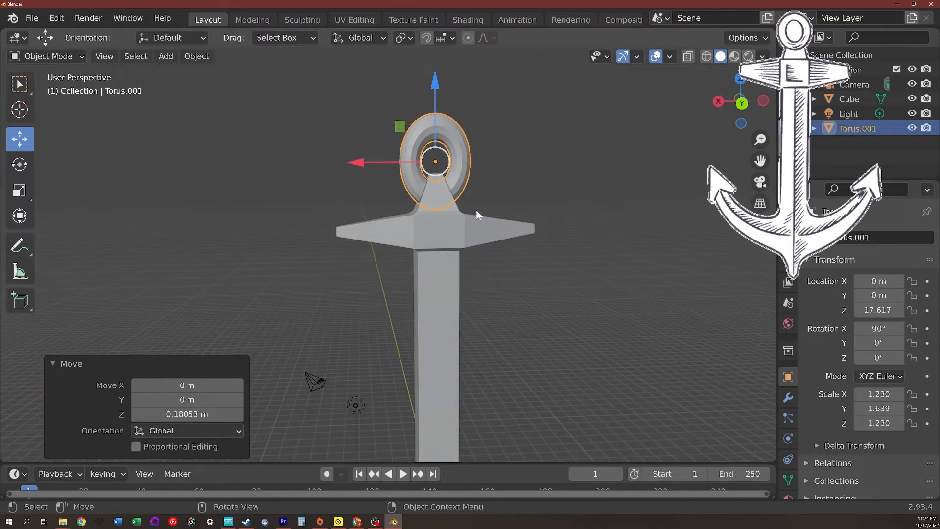
Step: Enlarge the thick torus uniformly by a factor of about 1.14, deselect it and check its proportions on the anchor
{"action": "key", "text": "s"}
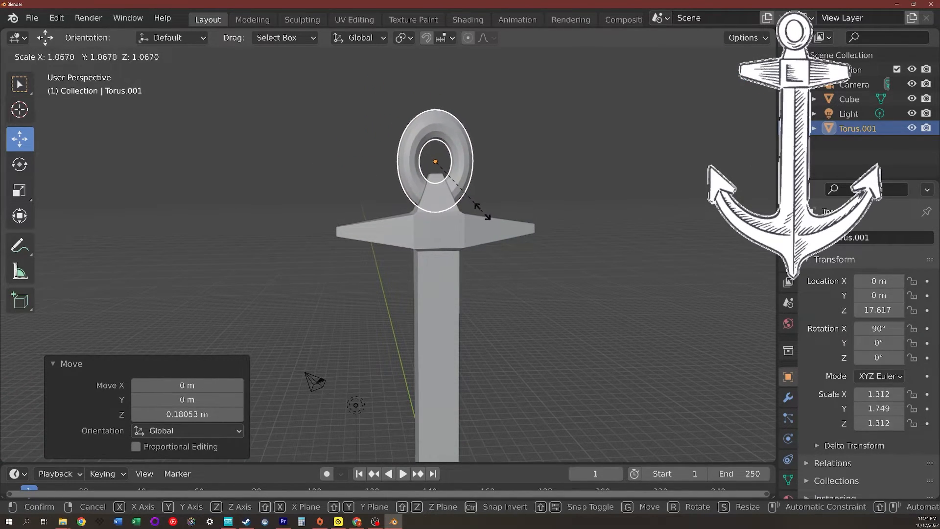
{"action": "left_click", "coordinate": [485, 212]}
{"action": "middle_click_drag", "start_coordinate": [483, 213], "coordinate": [462, 221]}
{"action": "scroll", "coordinate": [462, 221], "scroll_direction": "down", "scroll_amount": 2}
{"action": "left_click", "coordinate": [509, 284]}
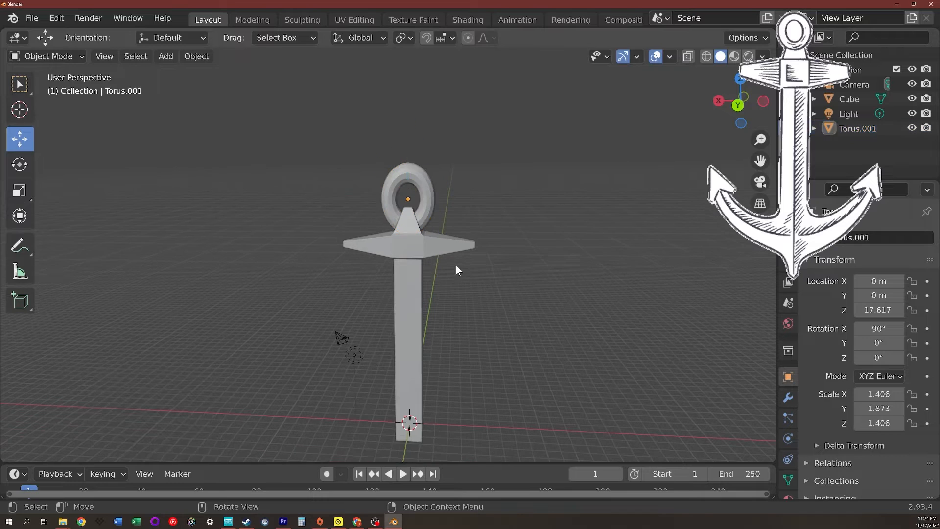
{"action": "middle_click_drag", "start_coordinate": [547, 295], "coordinate": [521, 257]}
{"action": "scroll", "coordinate": [550, 235], "scroll_direction": "up", "scroll_amount": 1}
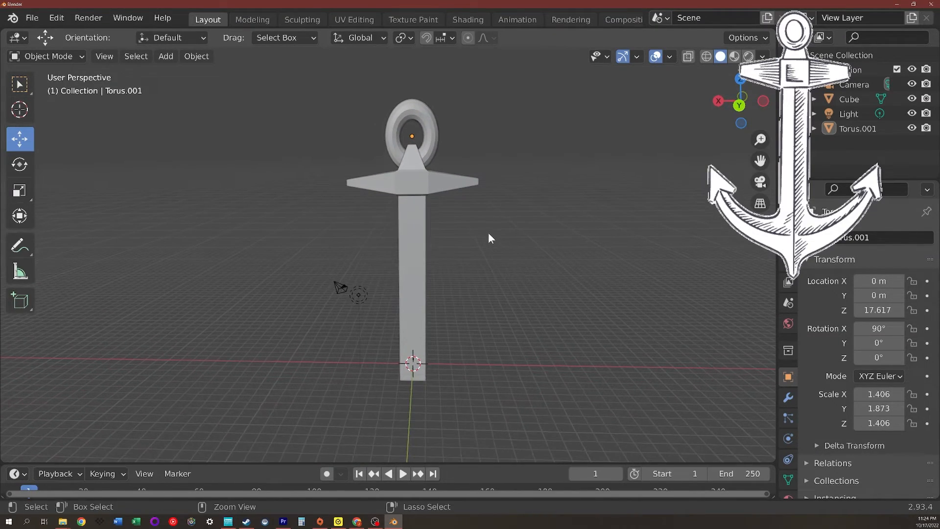
Step: Undo the thick replacement torus, its edits and the deletion to bring back the original thinner oval ring, leaving it deselected
{"action": "key", "text": "ctrl+z"}
{"action": "key", "text": "ctrl+z"}
{"action": "key", "text": "ctrl+z"}
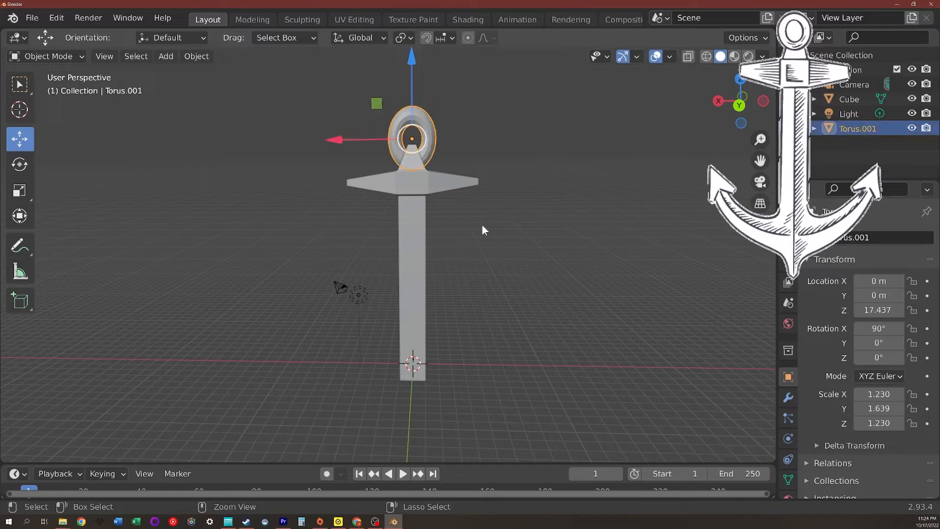
{"action": "key", "text": "ctrl+z"}
{"action": "key", "text": "ctrl+z"}
{"action": "key", "text": "ctrl+z"}
{"action": "key", "text": "ctrl+z"}
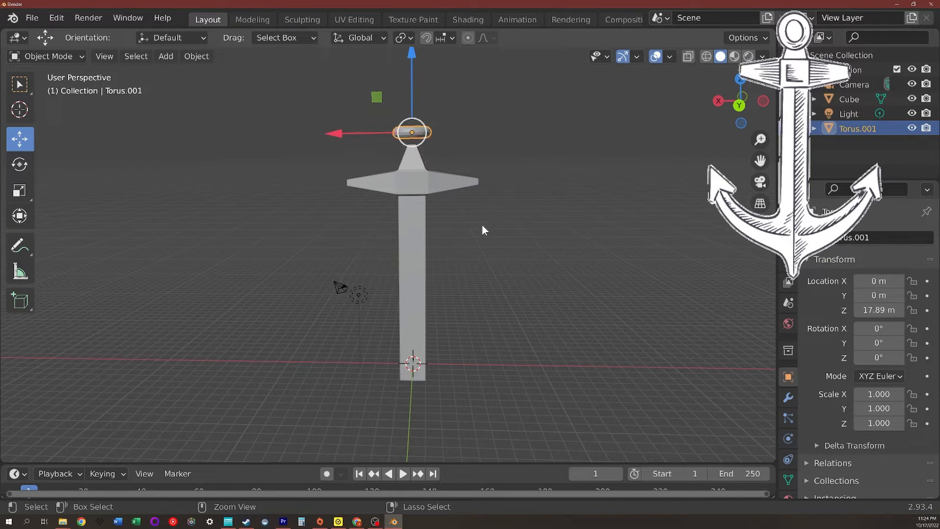
{"action": "left_click", "coordinate": [478, 233]}
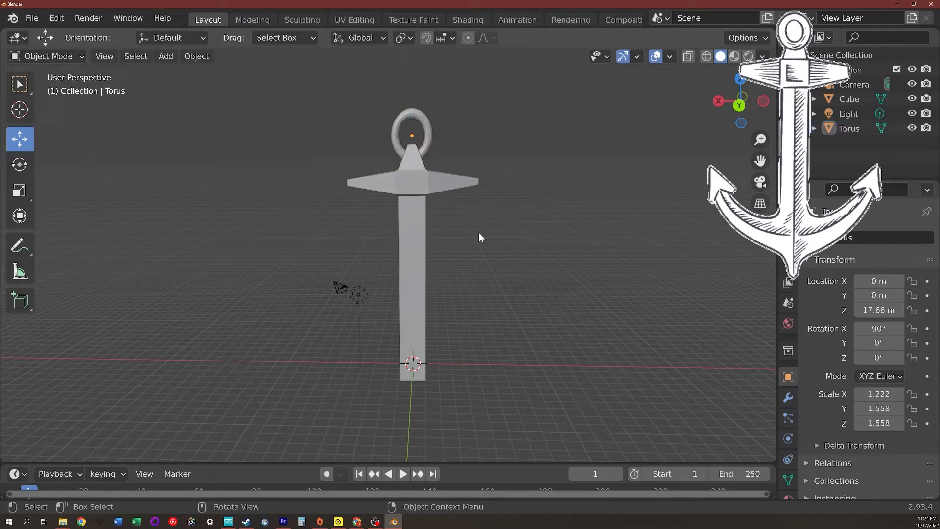
{"action": "middle_click_drag", "start_coordinate": [499, 200], "coordinate": [484, 242]}
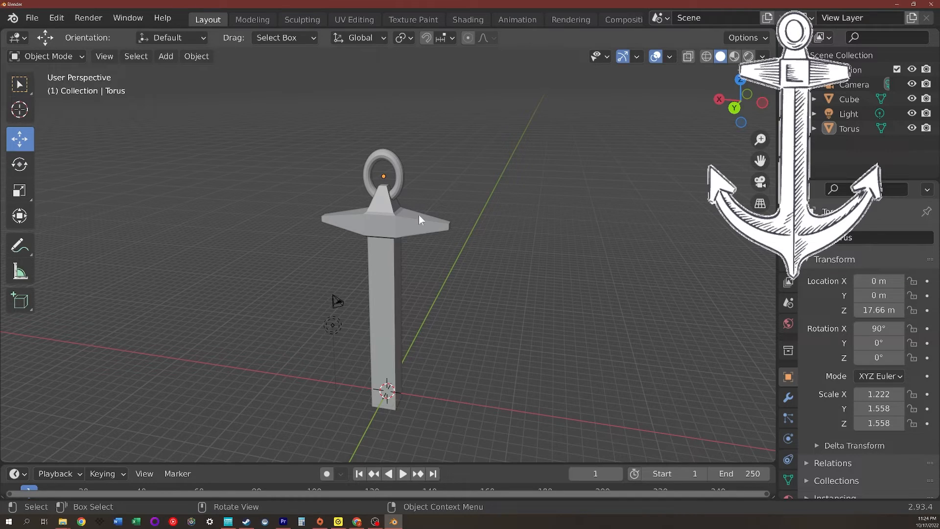
{"action": "middle_click_drag", "start_coordinate": [404, 242], "coordinate": [425, 210]}
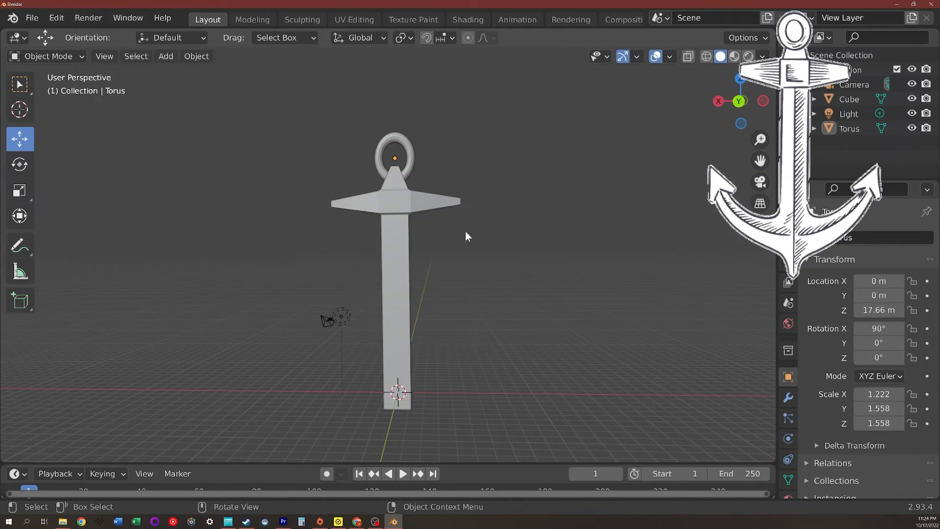